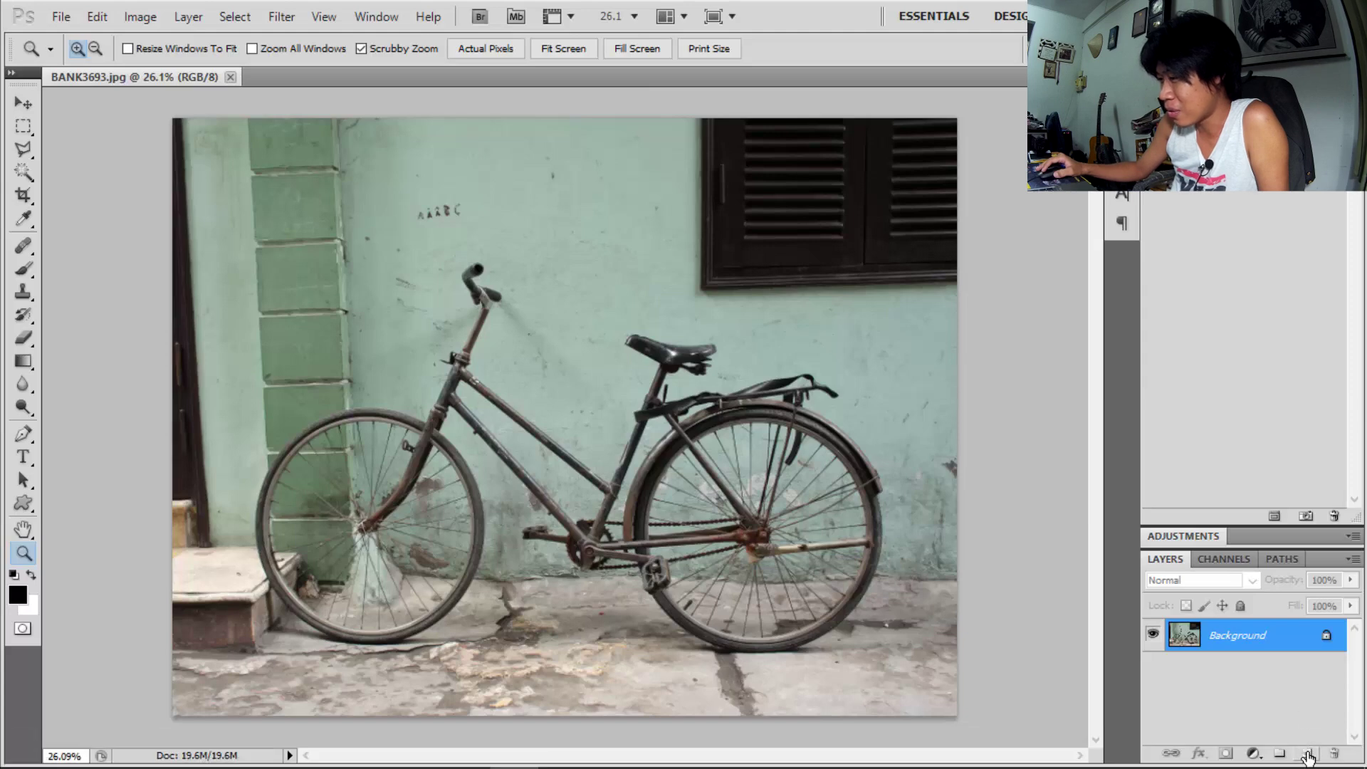
# Add a new Layer 1 and fill it with solid blue #1800ff.
pyautogui.click(1308, 755)
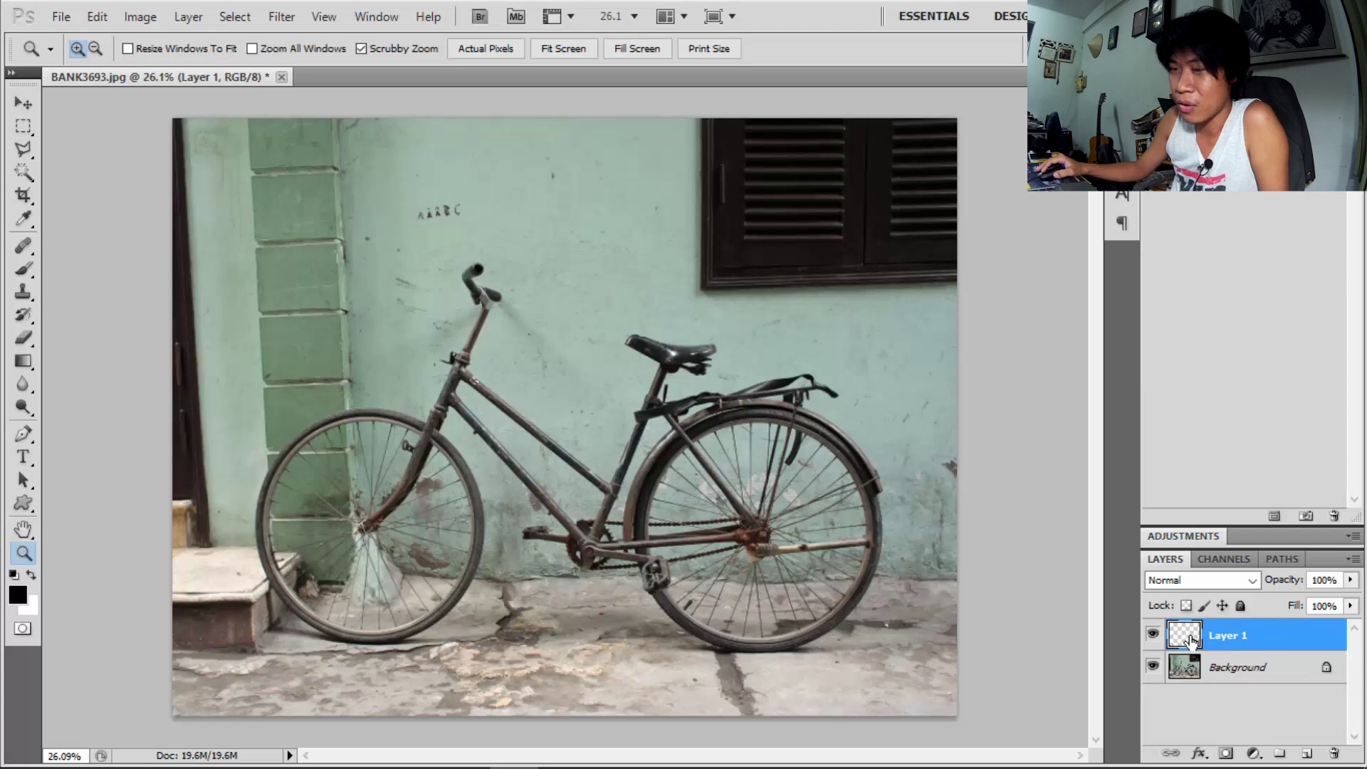
pyautogui.click(99, 15)
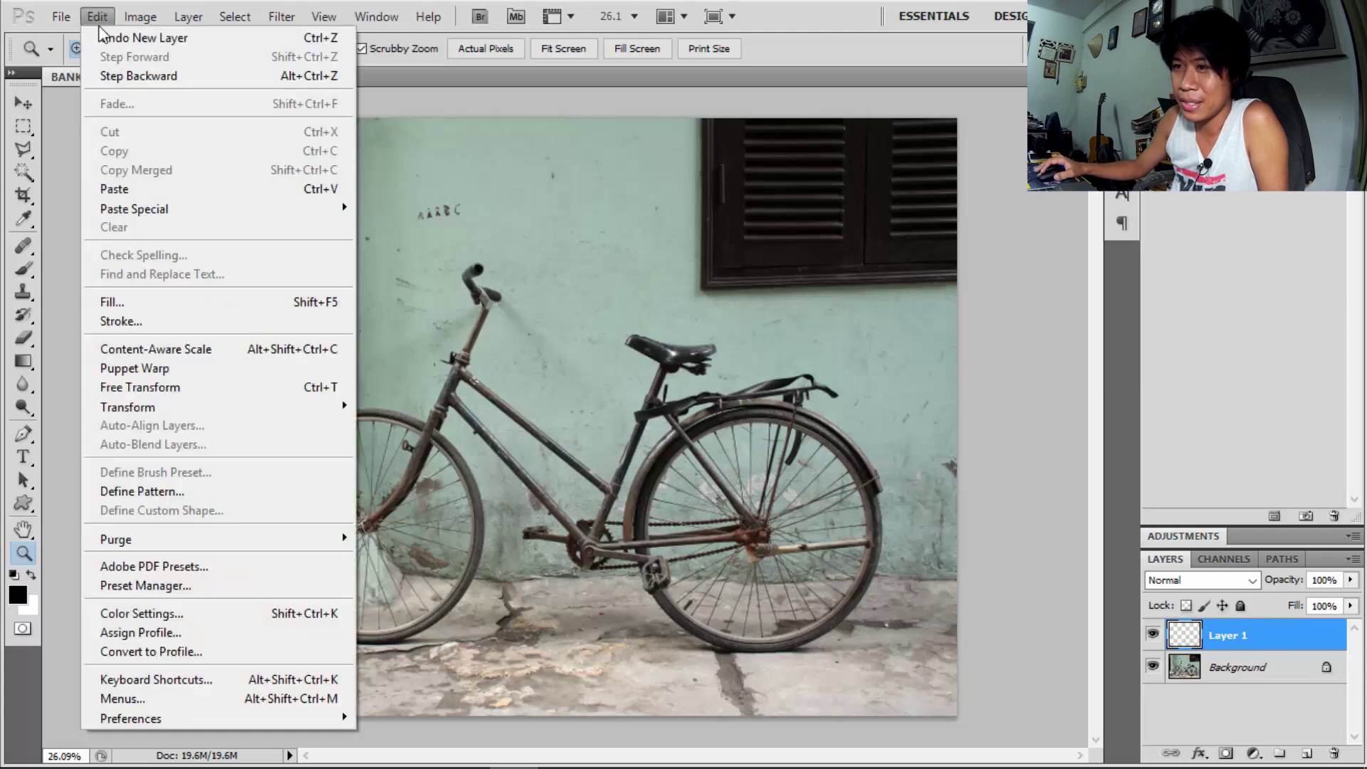
pyautogui.click(137, 303)
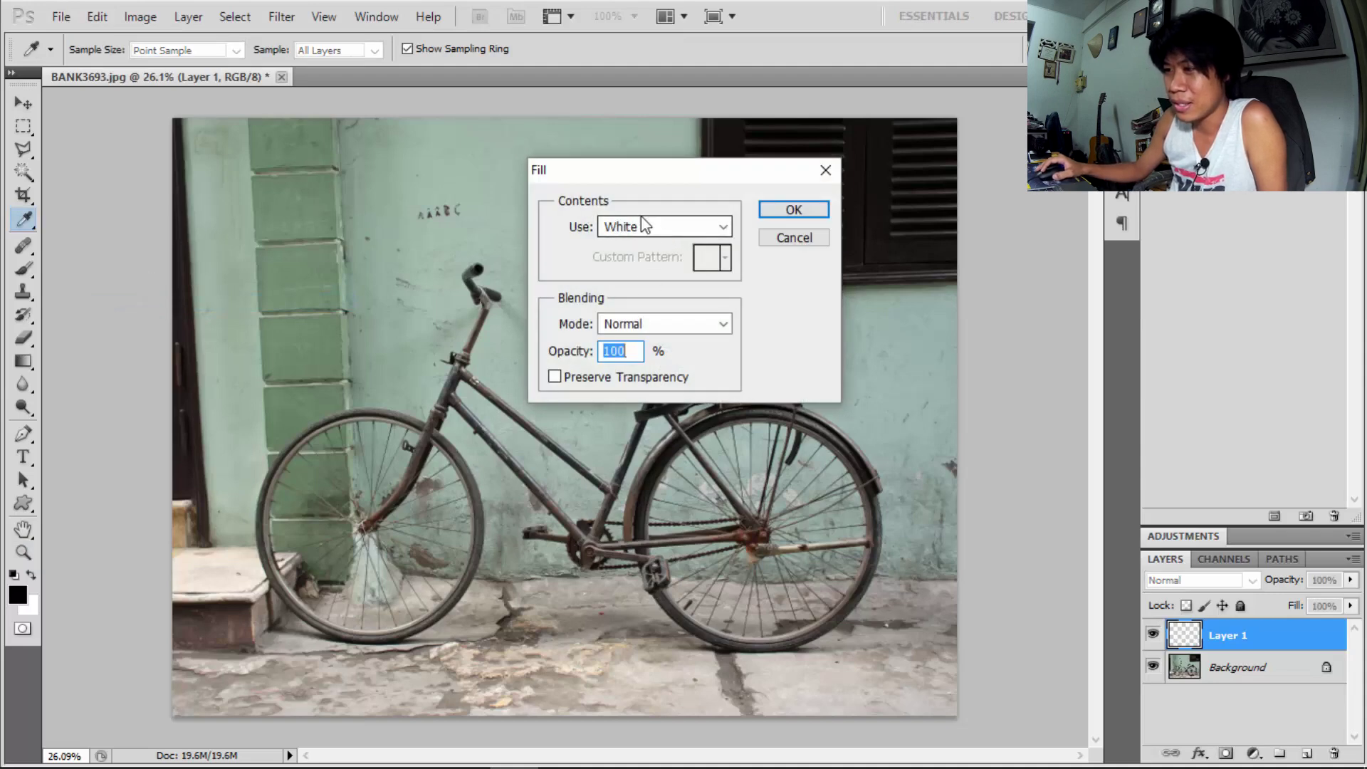
pyautogui.click(668, 228)
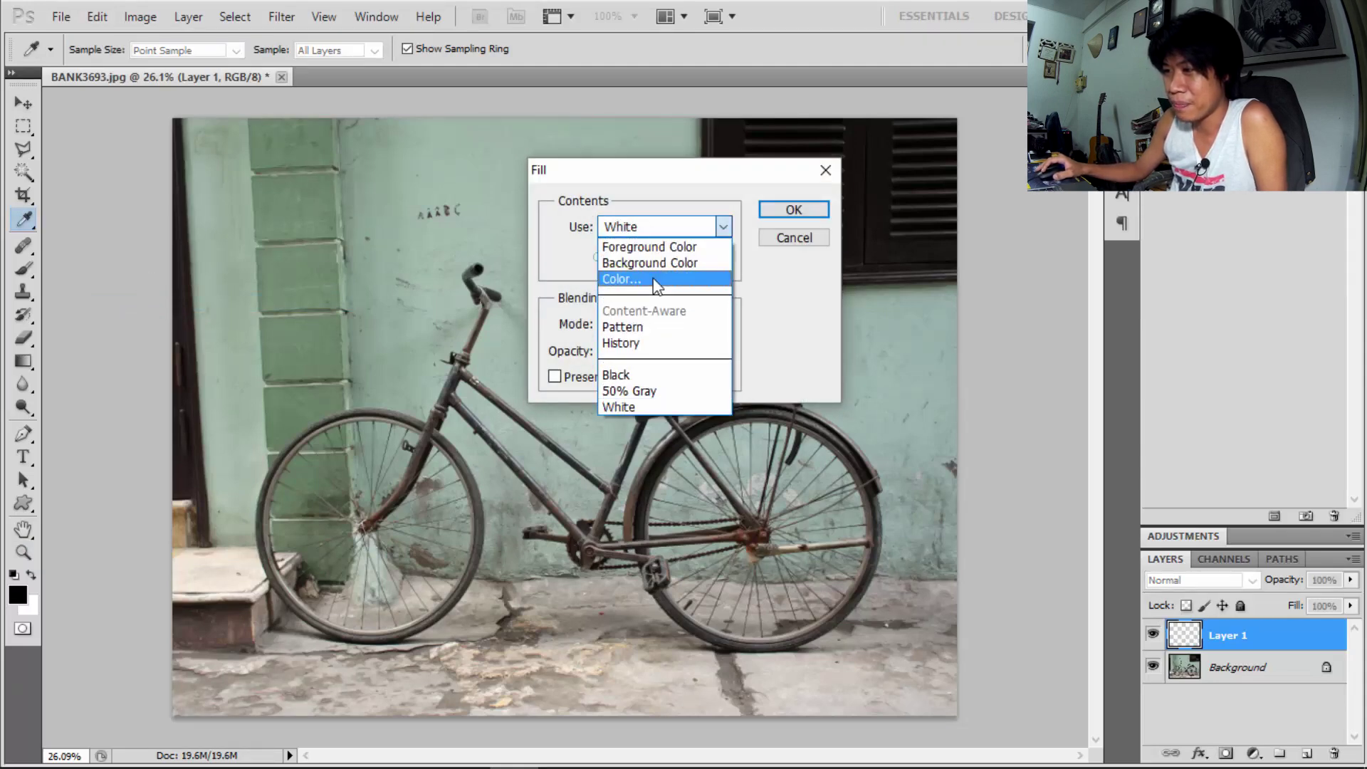
pyautogui.click(653, 280)
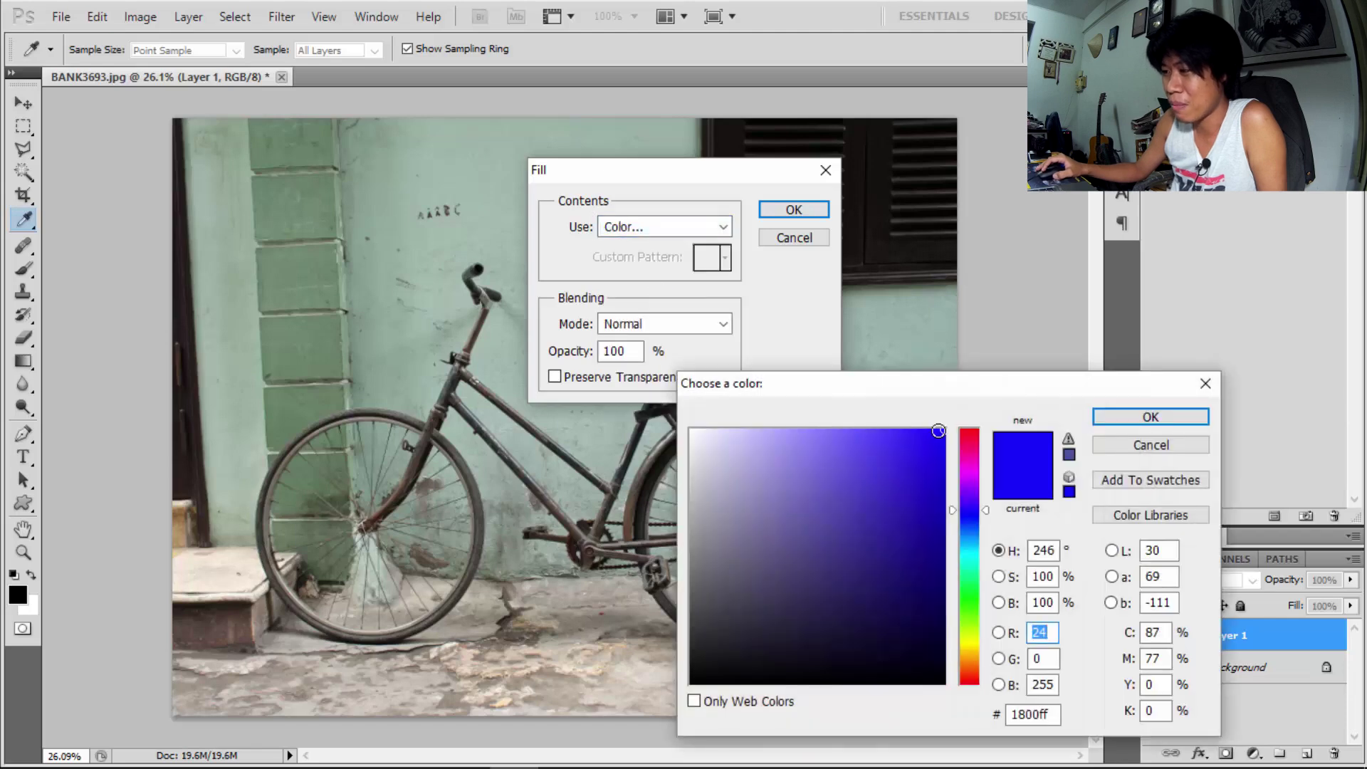
pyautogui.click(1151, 417)
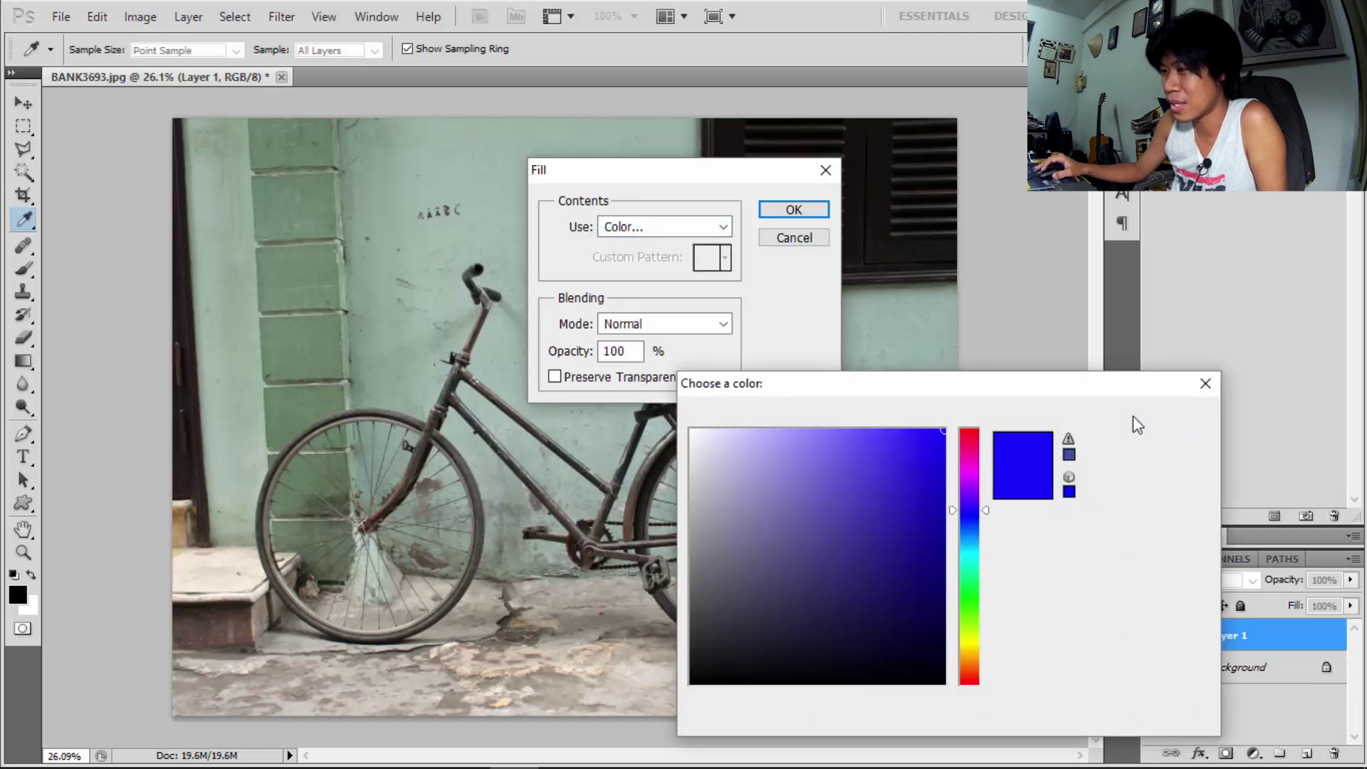
pyautogui.click(794, 211)
pyautogui.press('z')
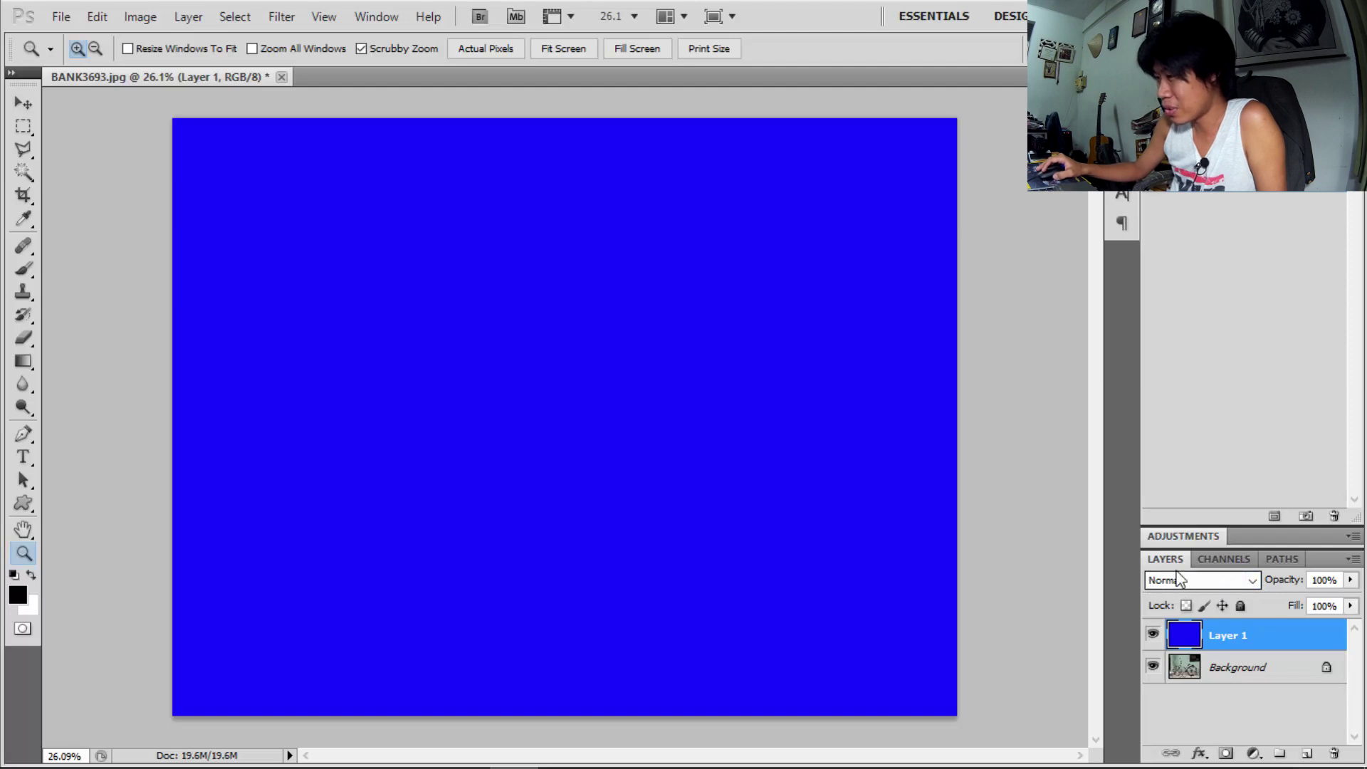
# Set Layer 1's blend mode to Exclusion in the Layers panel.
pyautogui.click(1251, 580)
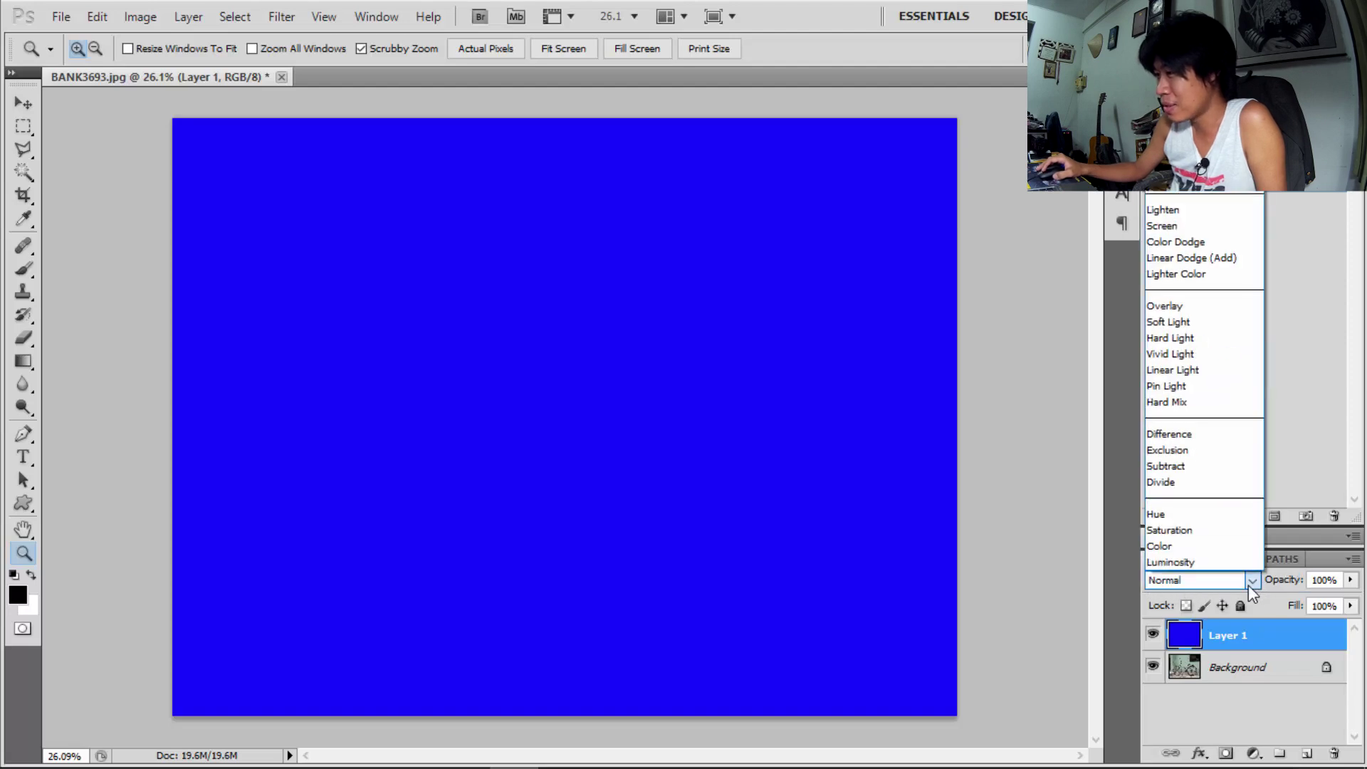
pyautogui.click(1167, 450)
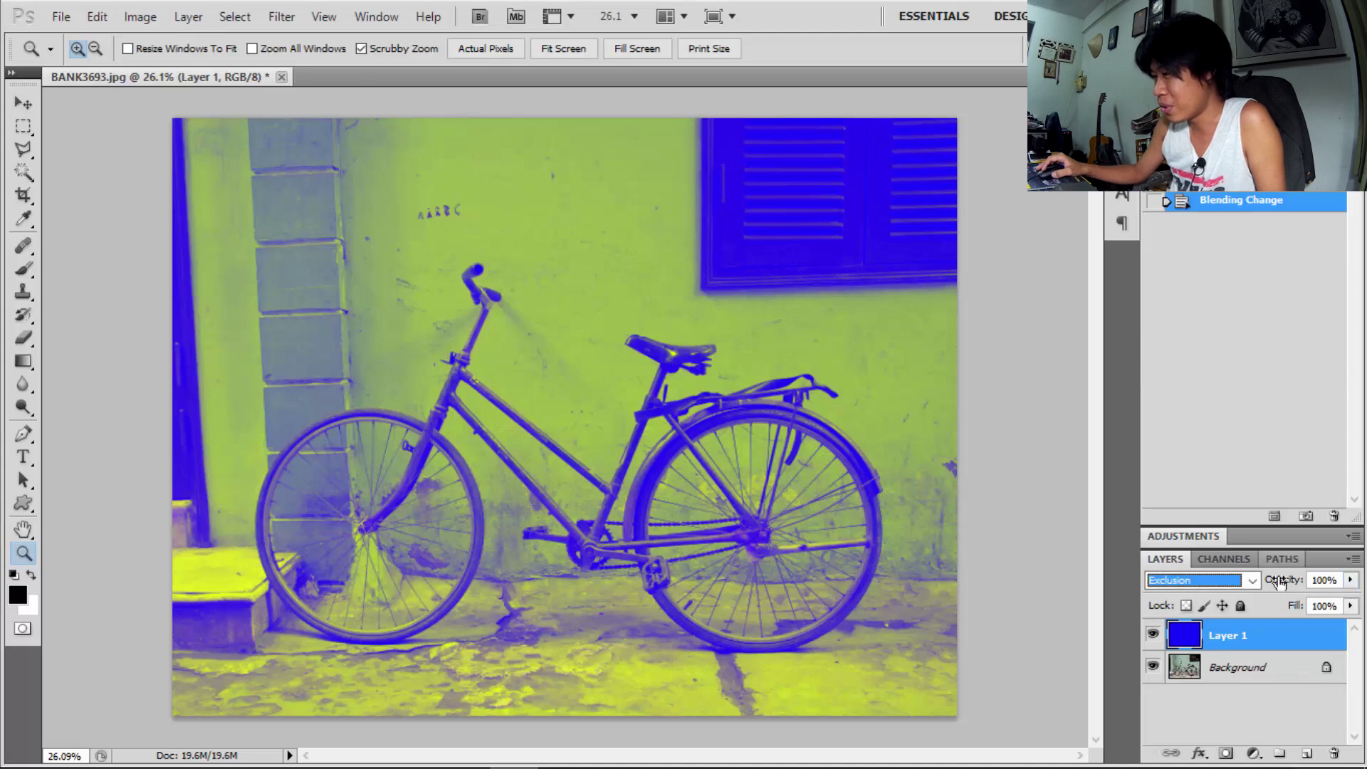
# Set Layer 1's opacity to 27%, toggling the layer off and on to compare.
pyautogui.click(1350, 581)
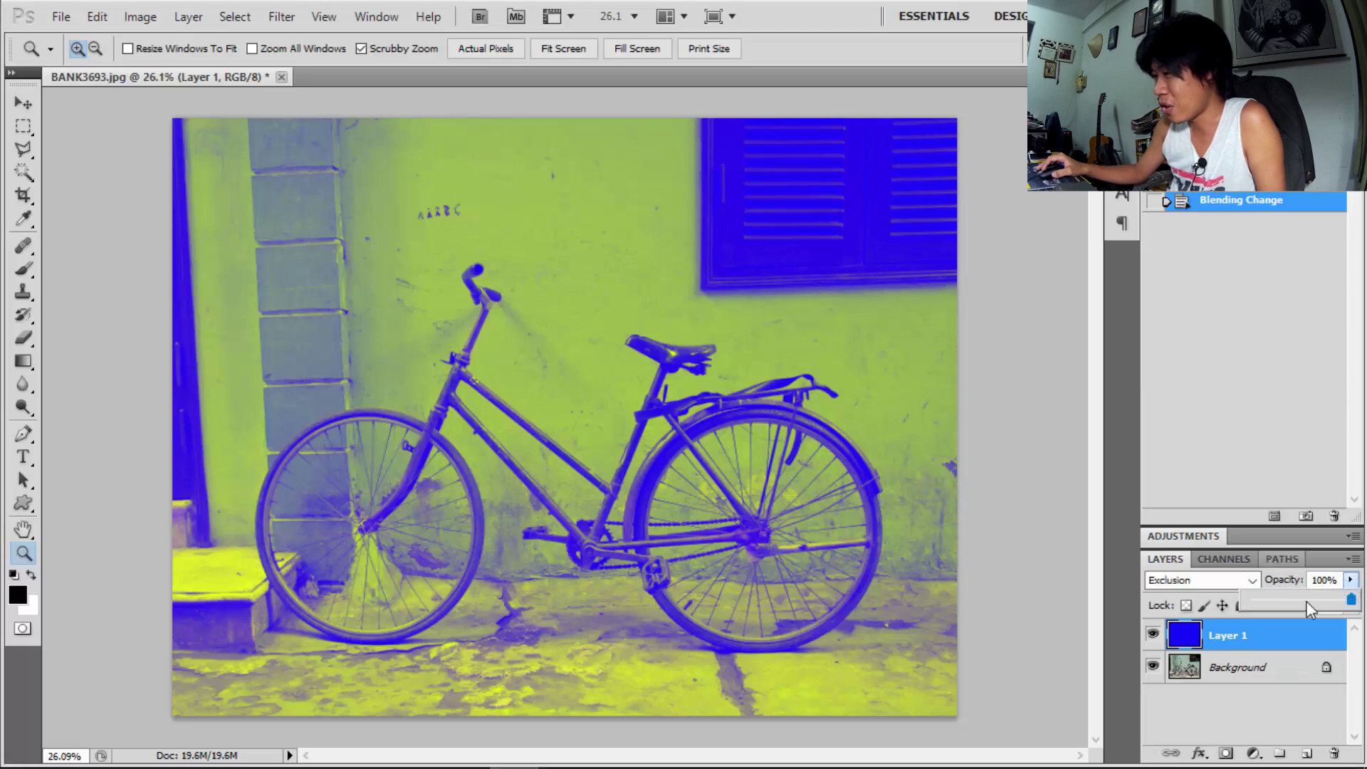
pyautogui.click(1268, 600)
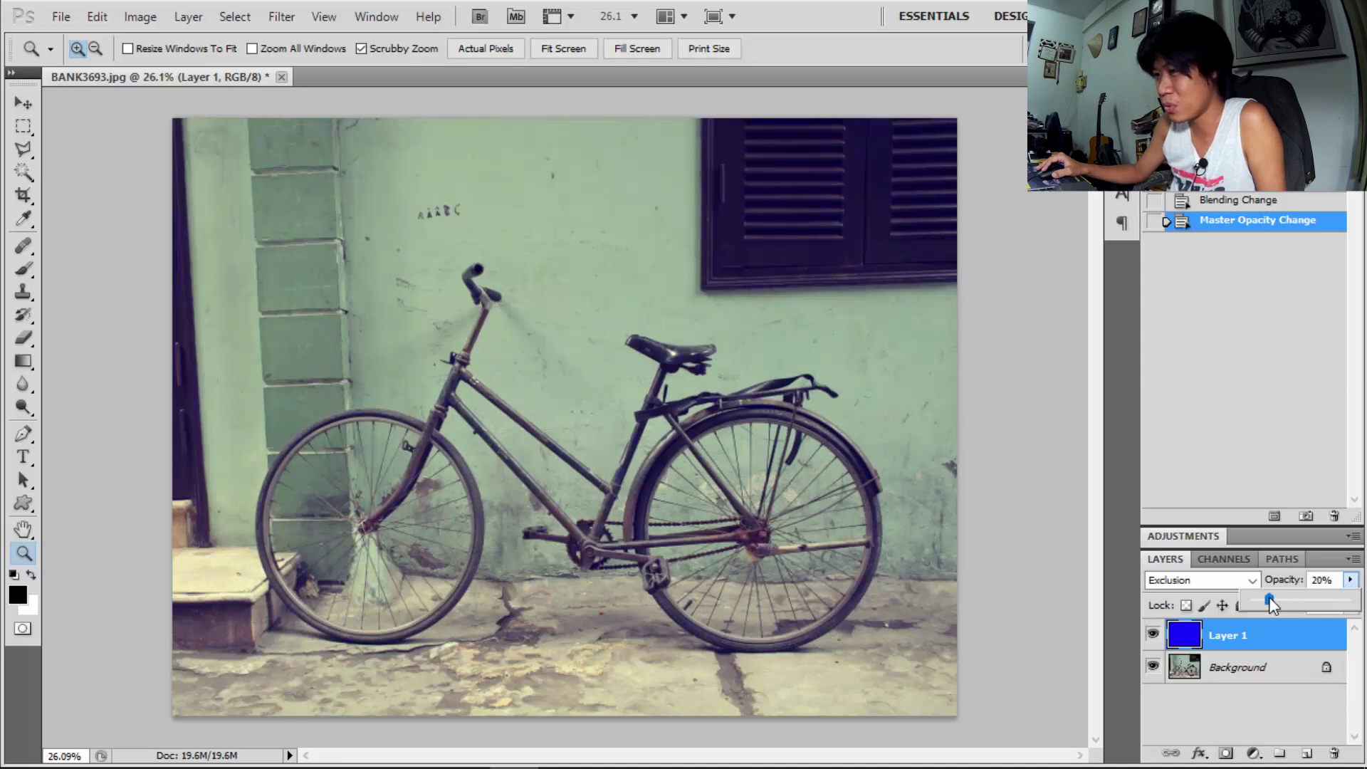
pyautogui.click(1252, 646)
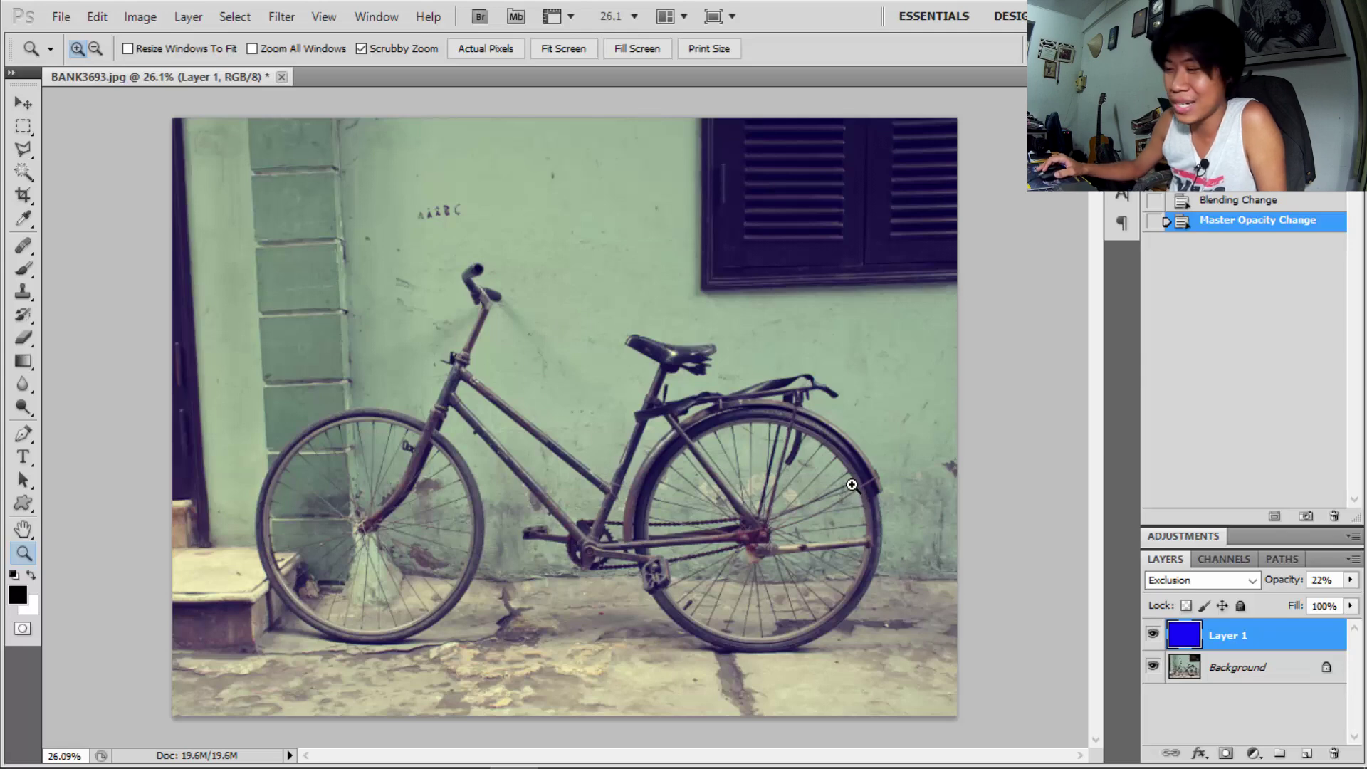
pyautogui.click(1154, 636)
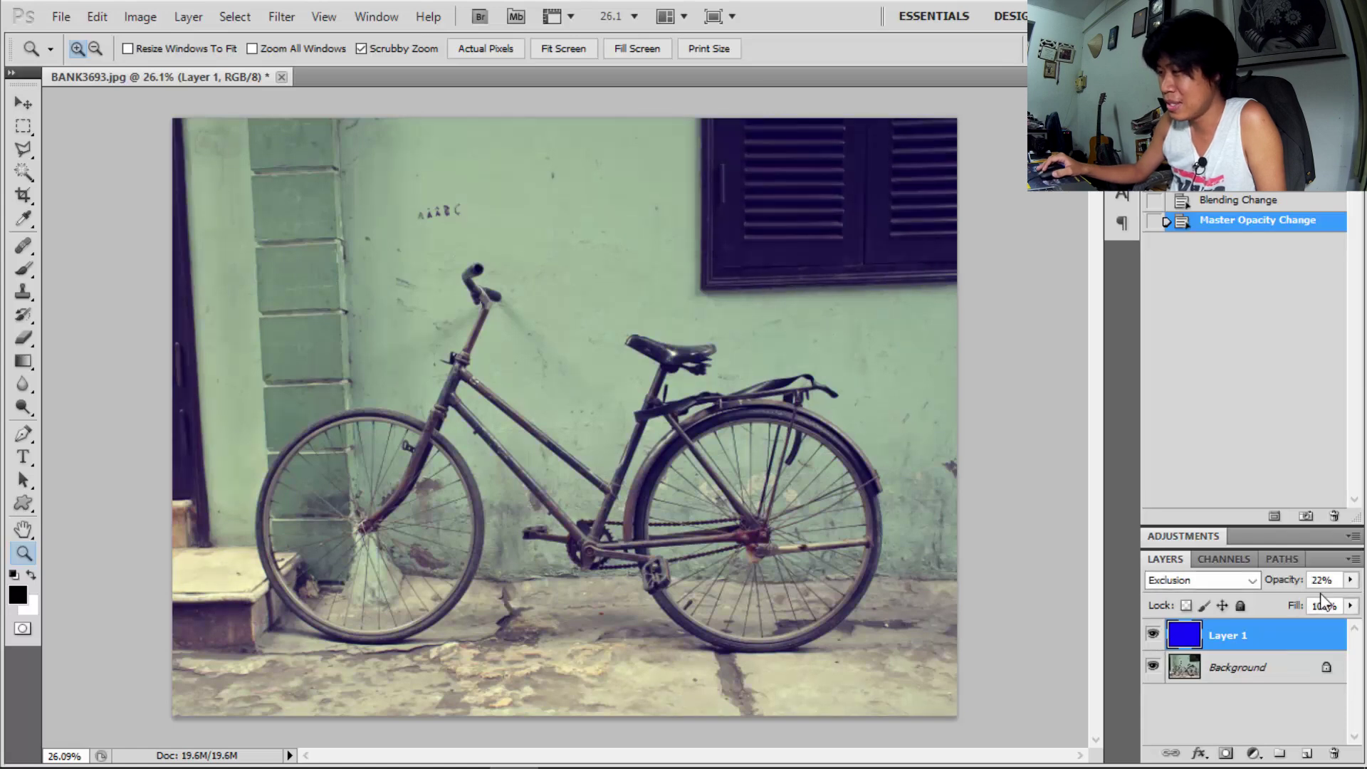
pyautogui.click(1351, 581)
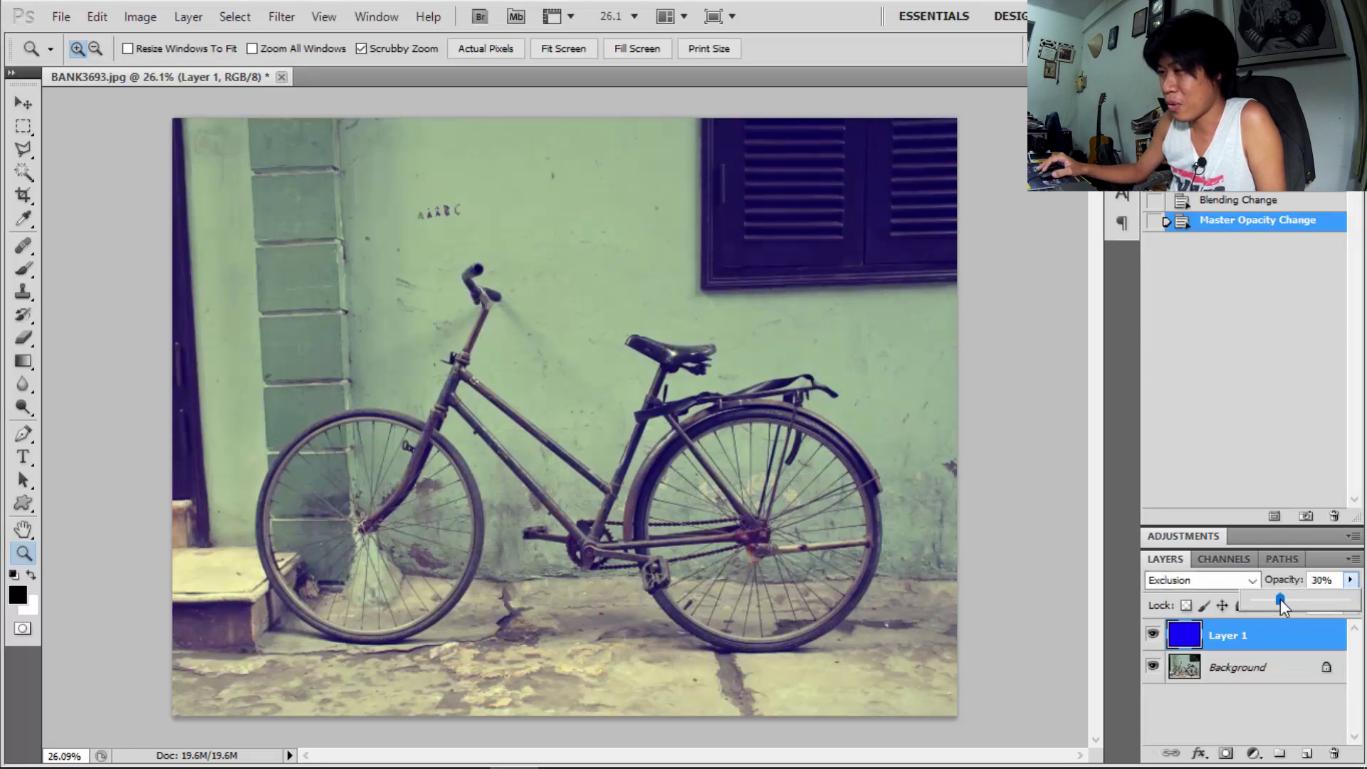
pyautogui.moveTo(1278, 600); pyautogui.dragTo(1266, 608)
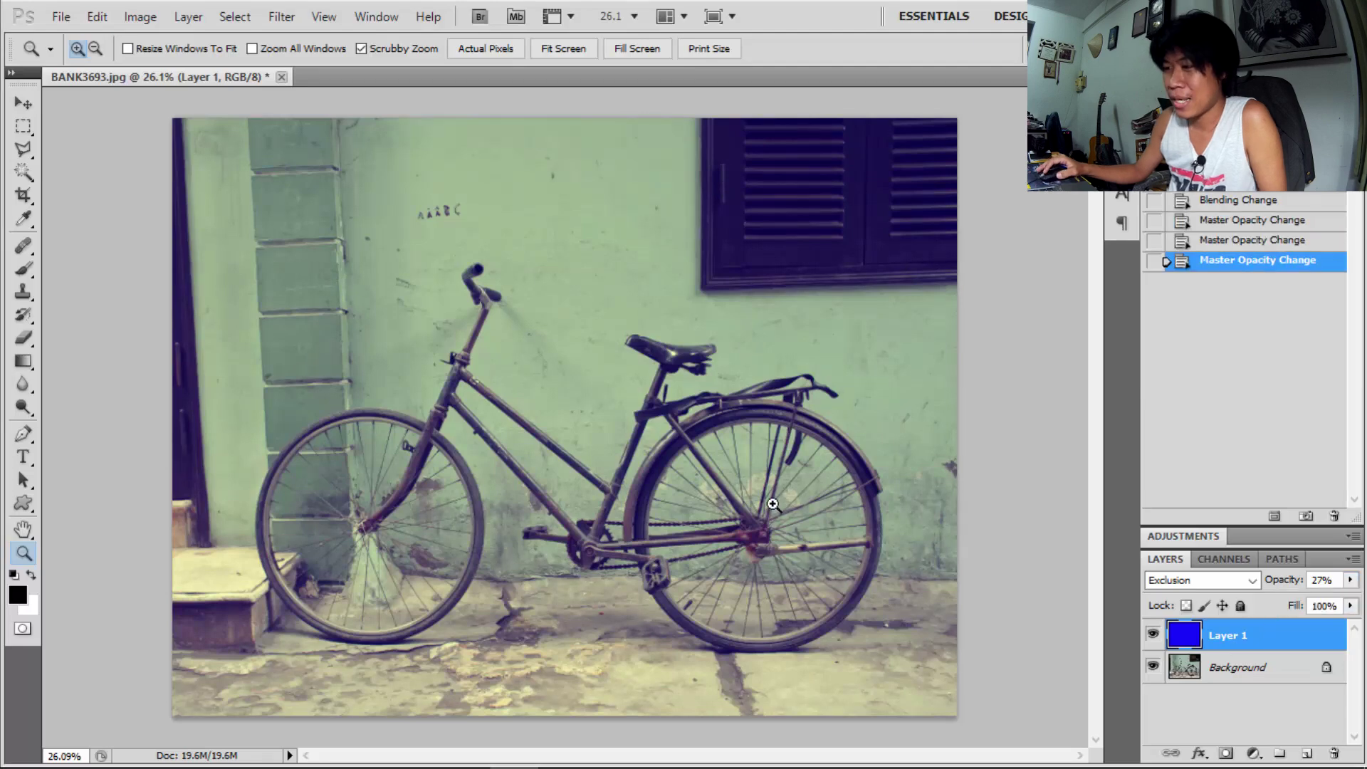
# Stamp all visible layers into a new Layer 2 with Ctrl+Alt+Shift+E.
pyautogui.click(282, 17)
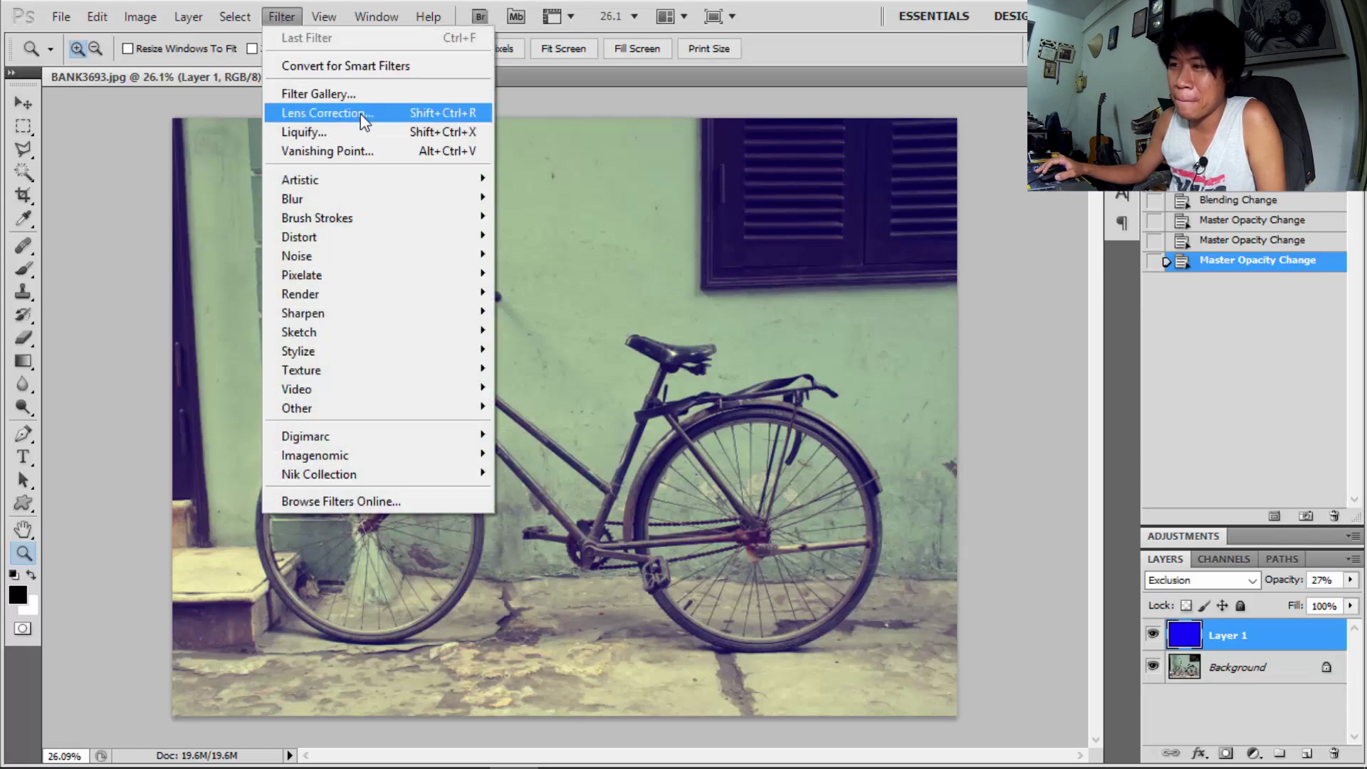
pyautogui.click(366, 121)
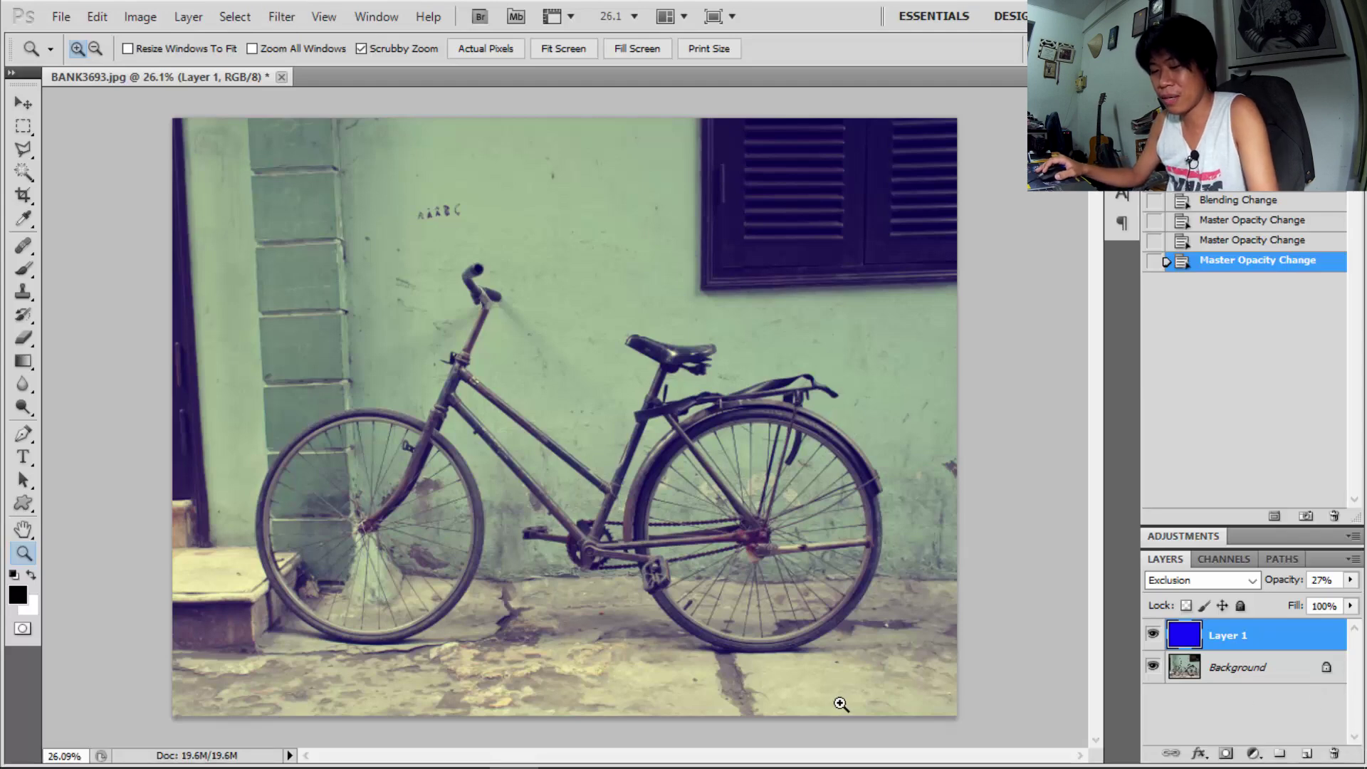
pyautogui.hotkey('ctrl', 'alt', 'shift', 'e')
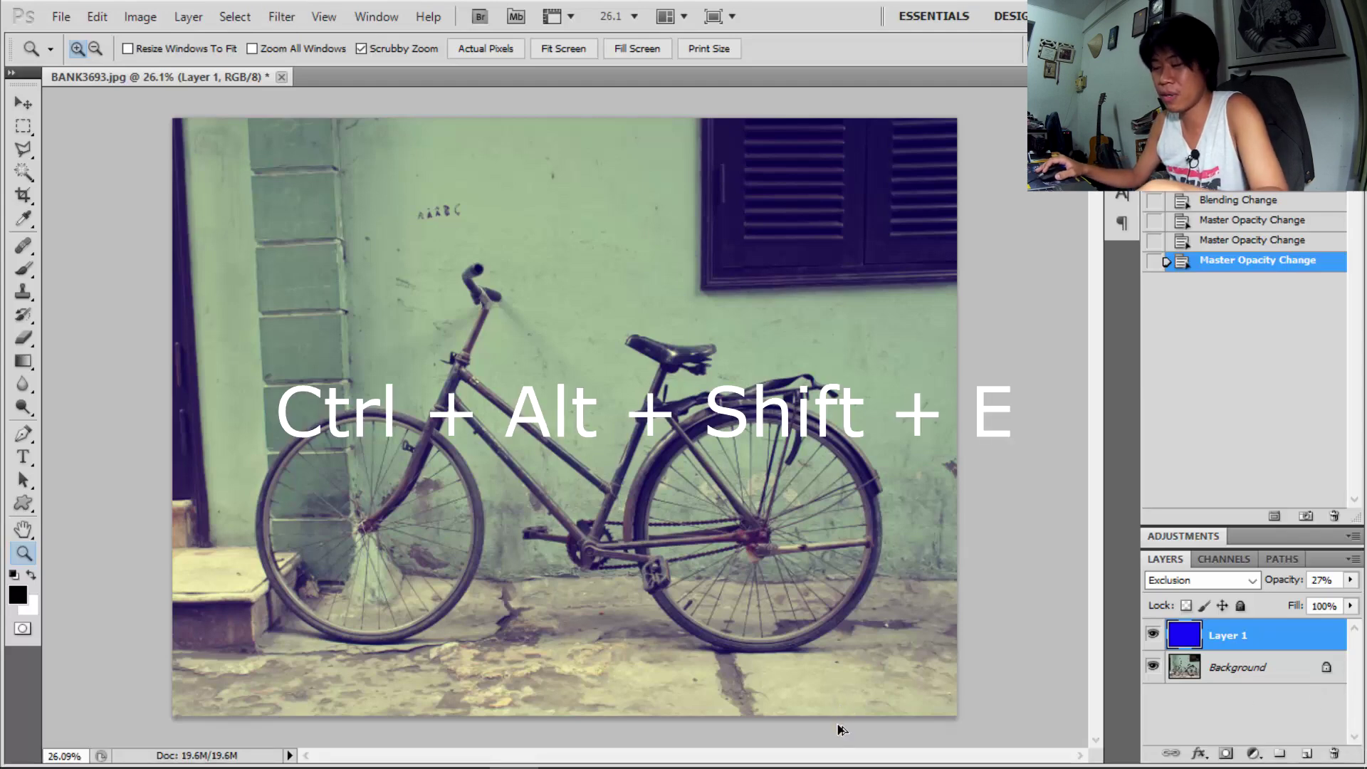
pyautogui.hotkey('ctrl', 'alt', 'shift', 'e')
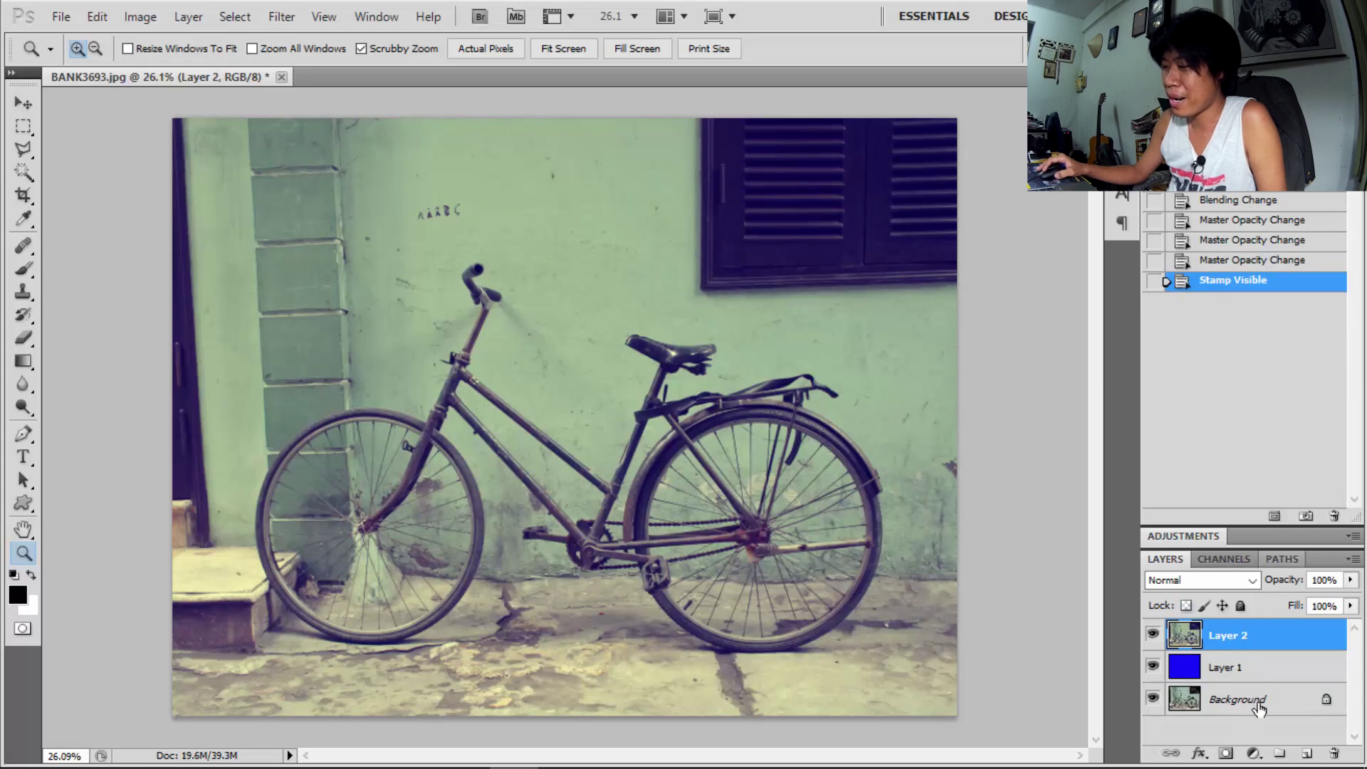
# Apply a Lens Correction vignette to Layer 2: Amount -70, Midpoint +20.
pyautogui.click(278, 16)
pyautogui.click(339, 114)
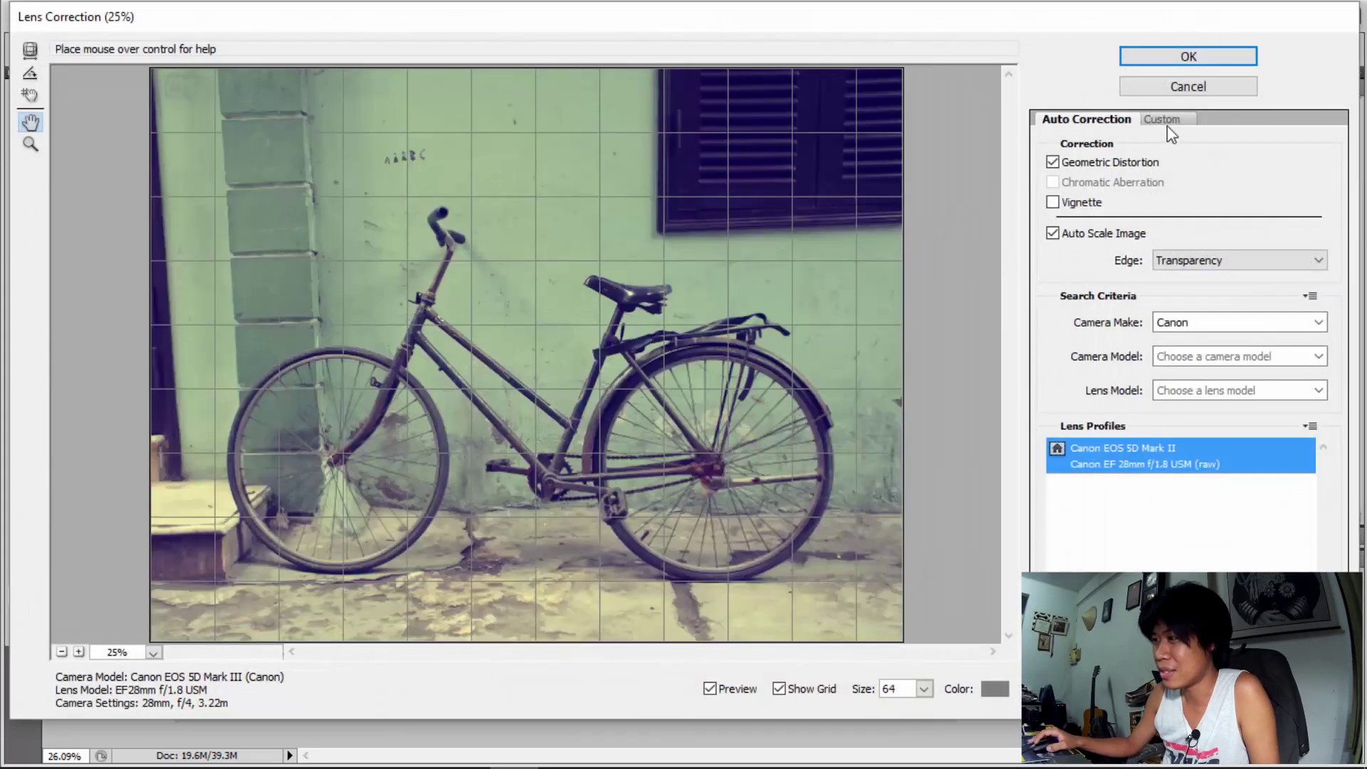
pyautogui.click(1165, 119)
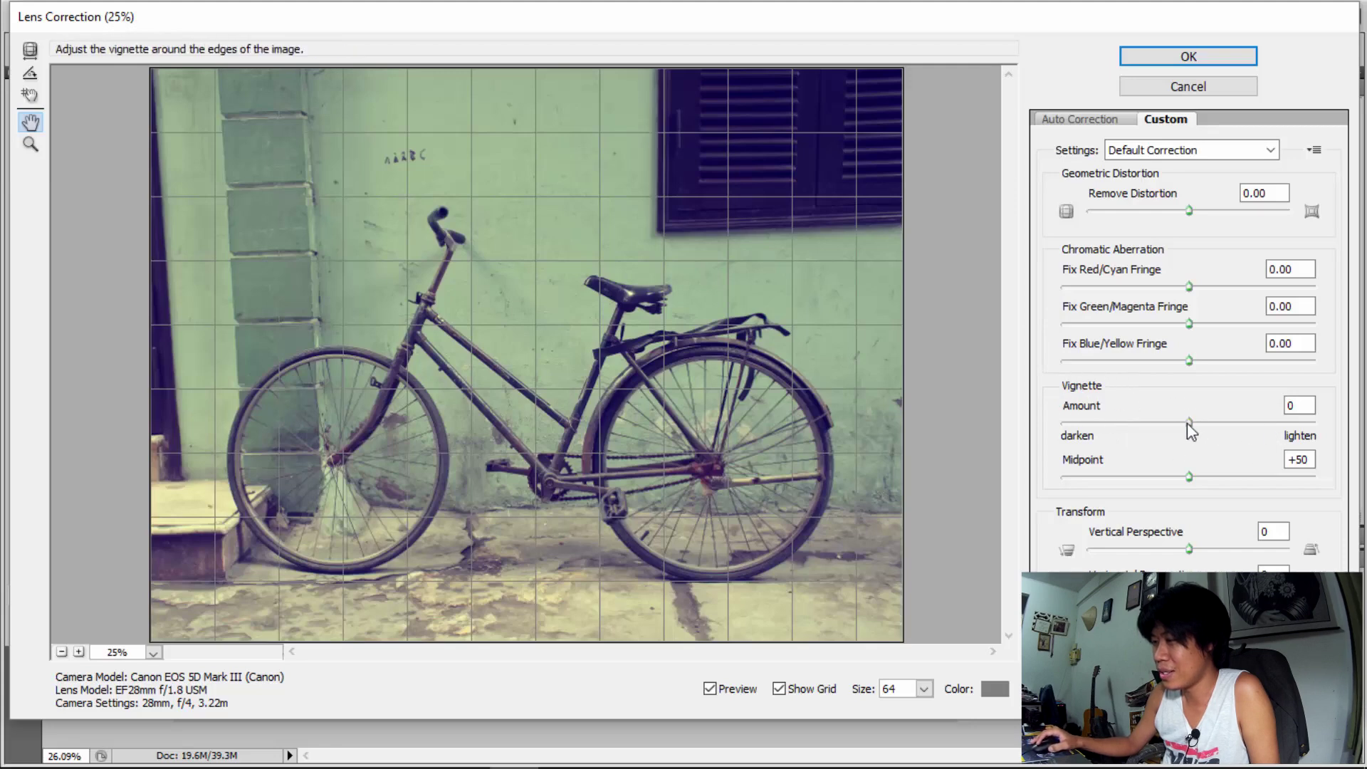
pyautogui.moveTo(1192, 423); pyautogui.dragTo(1134, 423)
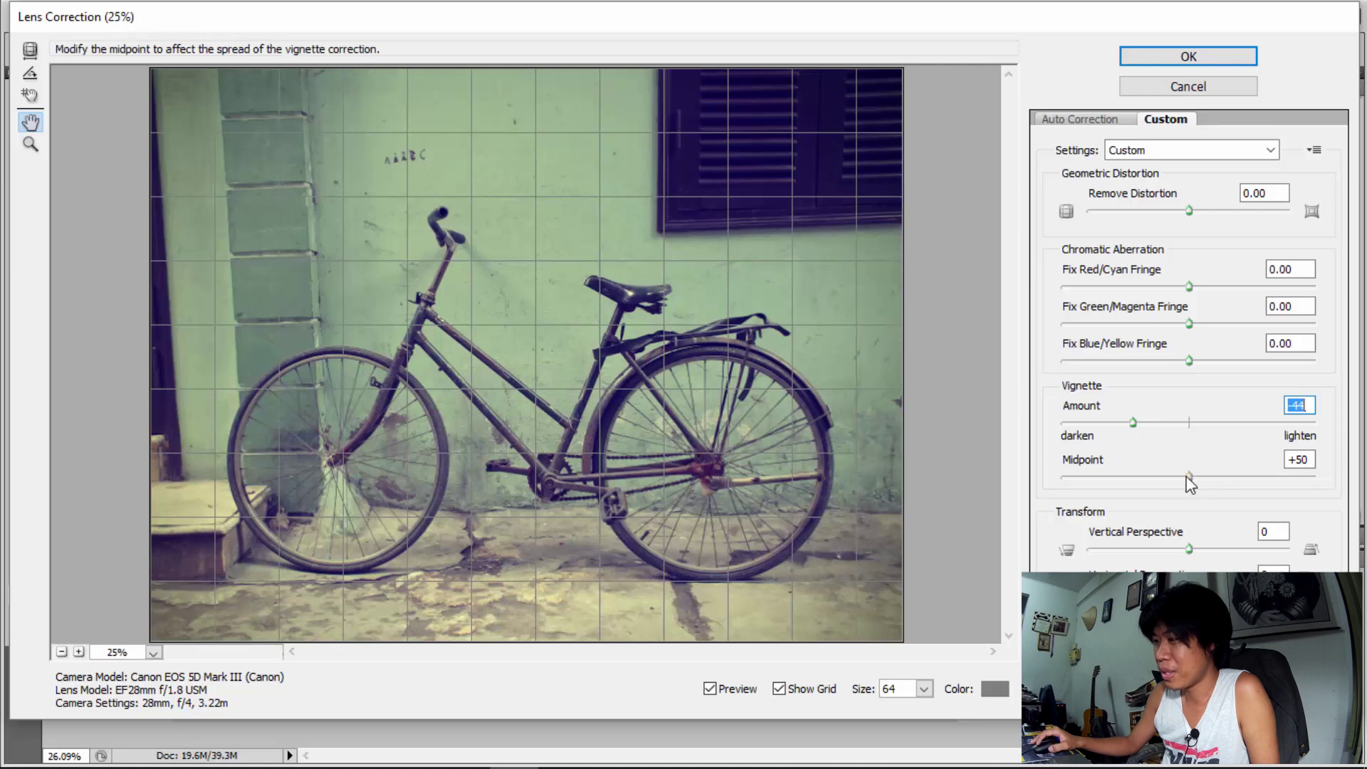
pyautogui.moveTo(1189, 477); pyautogui.dragTo(1127, 477)
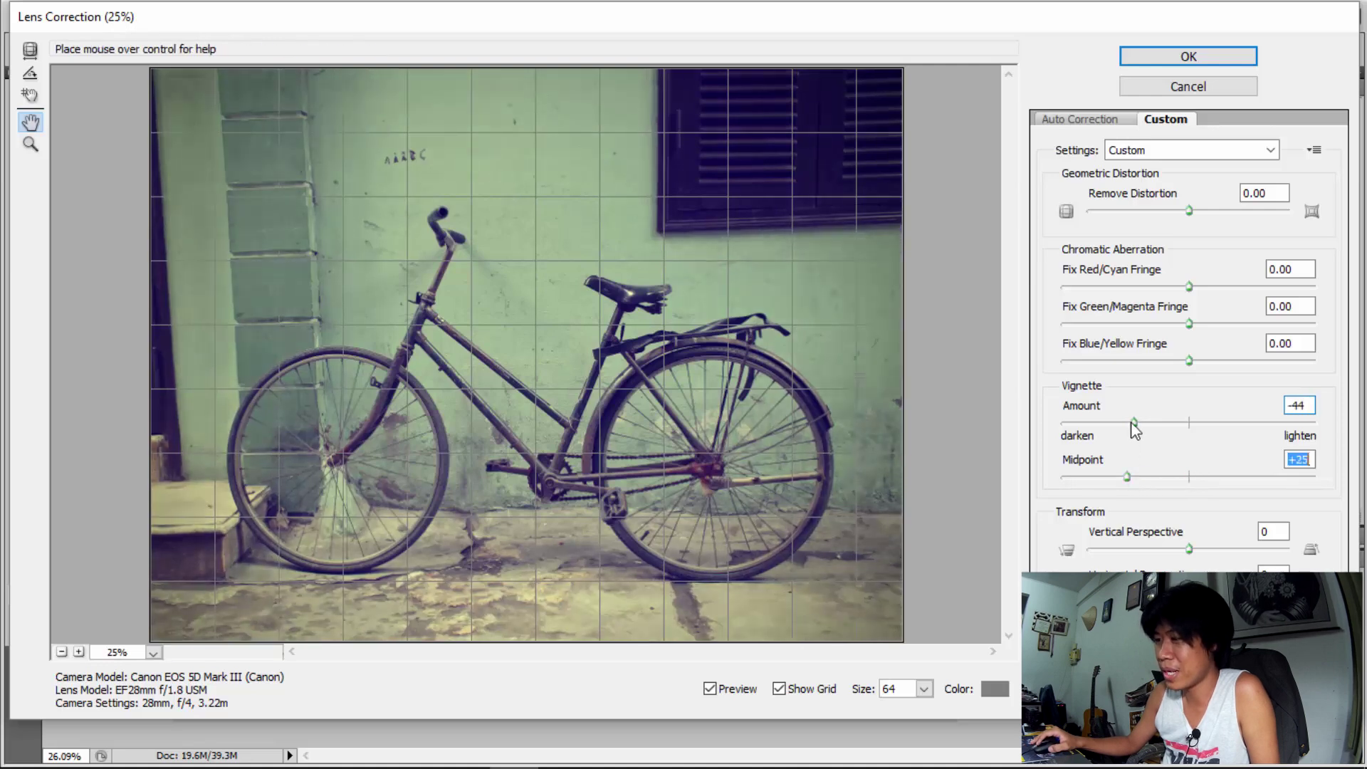
pyautogui.moveTo(1135, 423); pyautogui.dragTo(1101, 423)
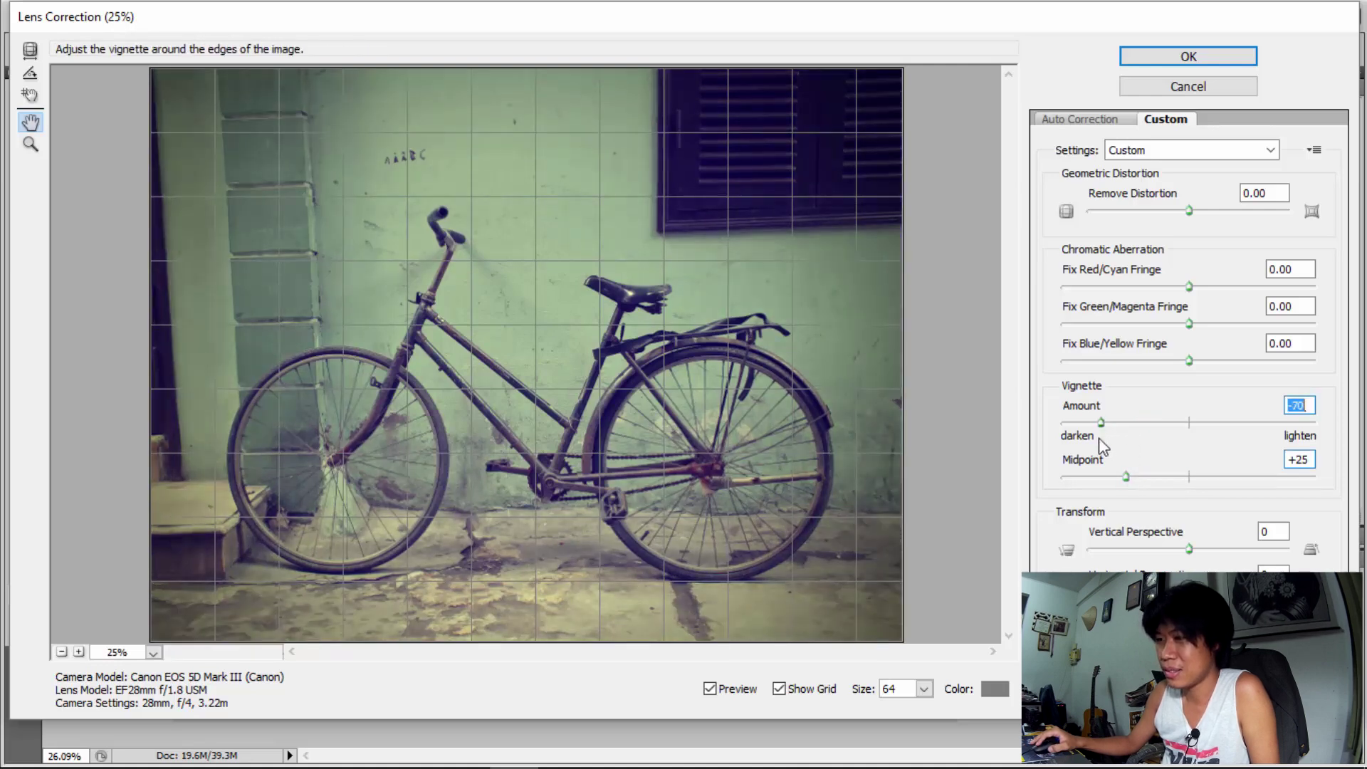
pyautogui.moveTo(1122, 477); pyautogui.dragTo(1113, 475)
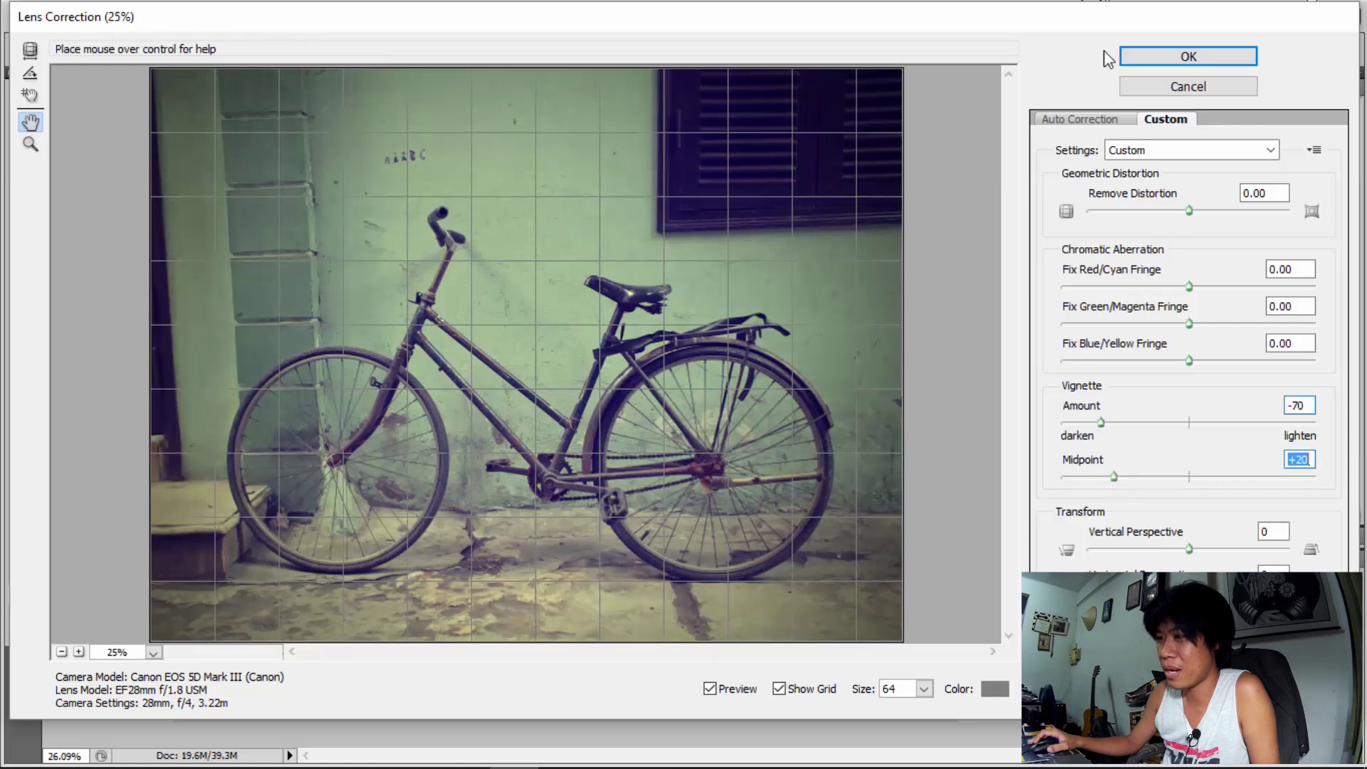
pyautogui.click(1168, 62)
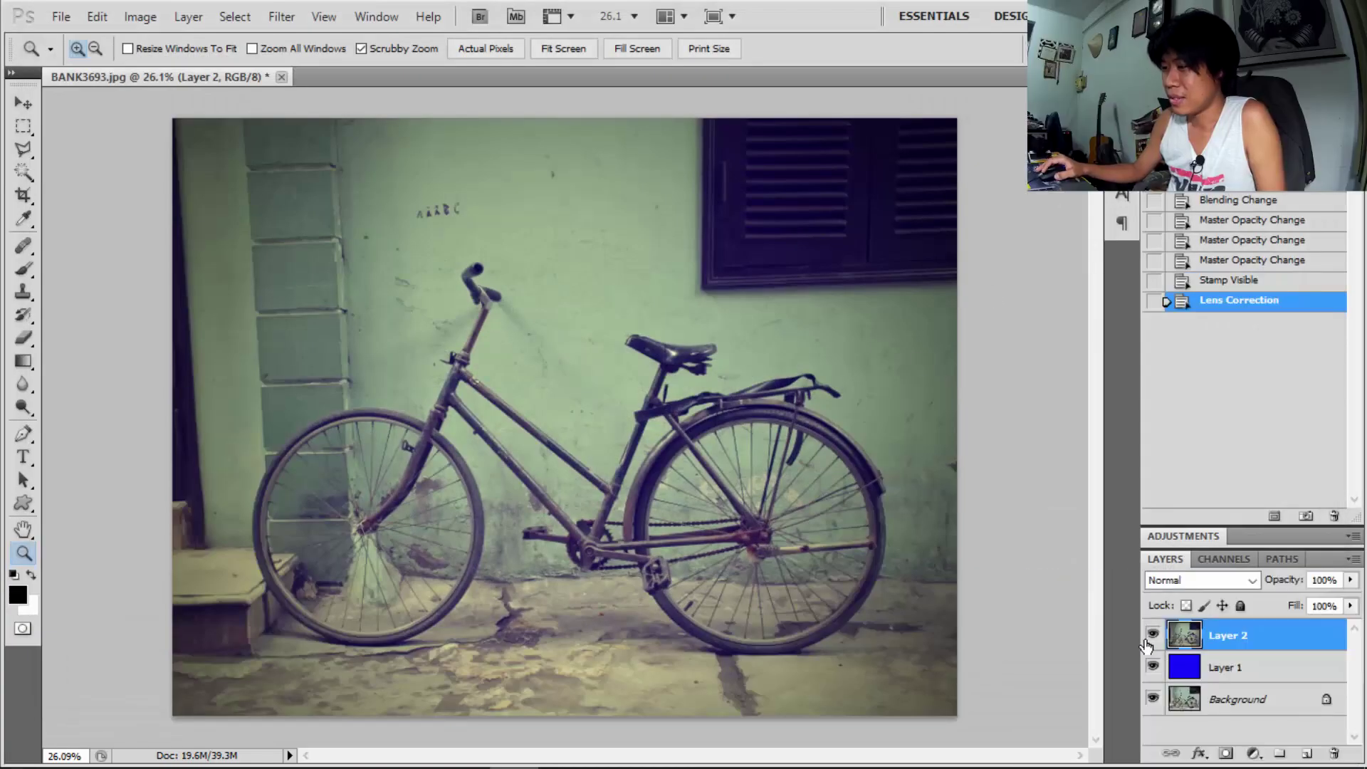
# Toggle Layer 2's visibility on and off to compare, ending with it hidden.
pyautogui.click(1153, 635)
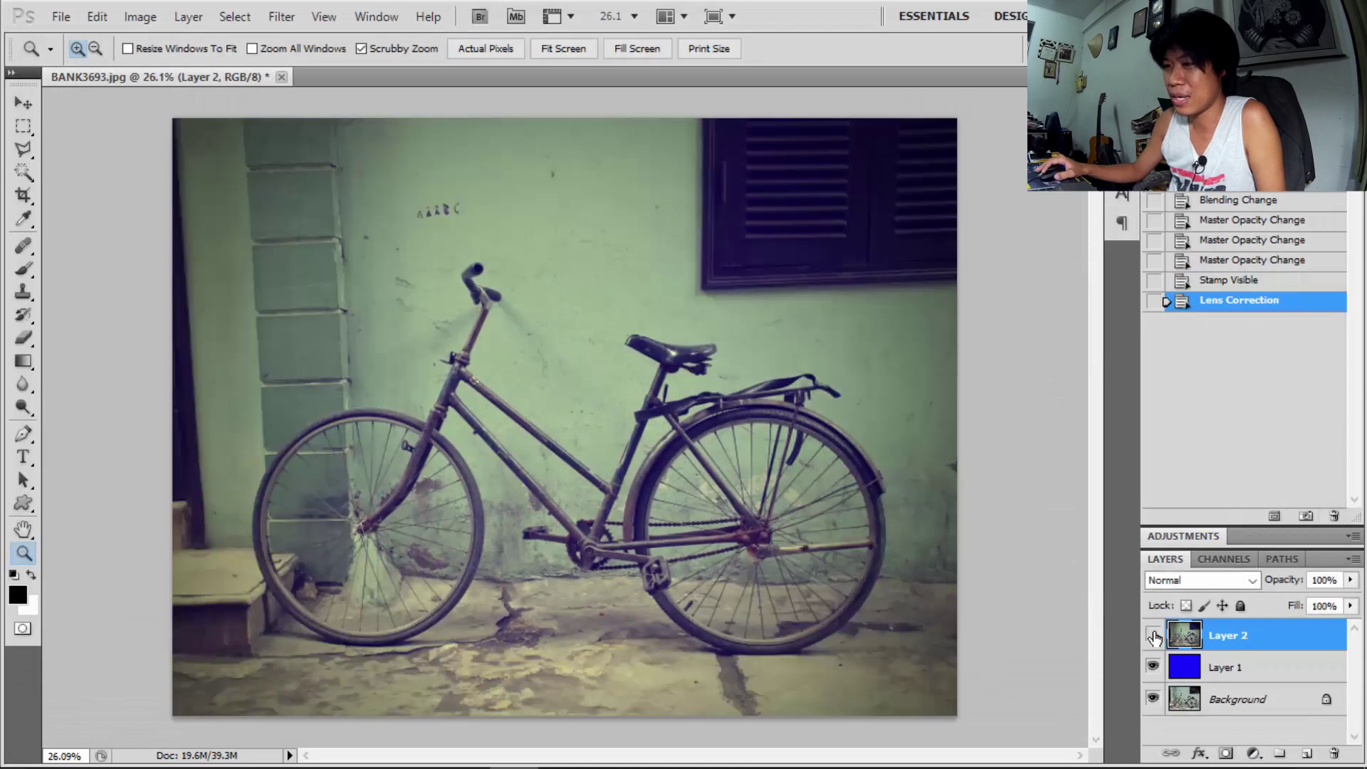
pyautogui.click(1153, 635)
pyautogui.click(1153, 635)
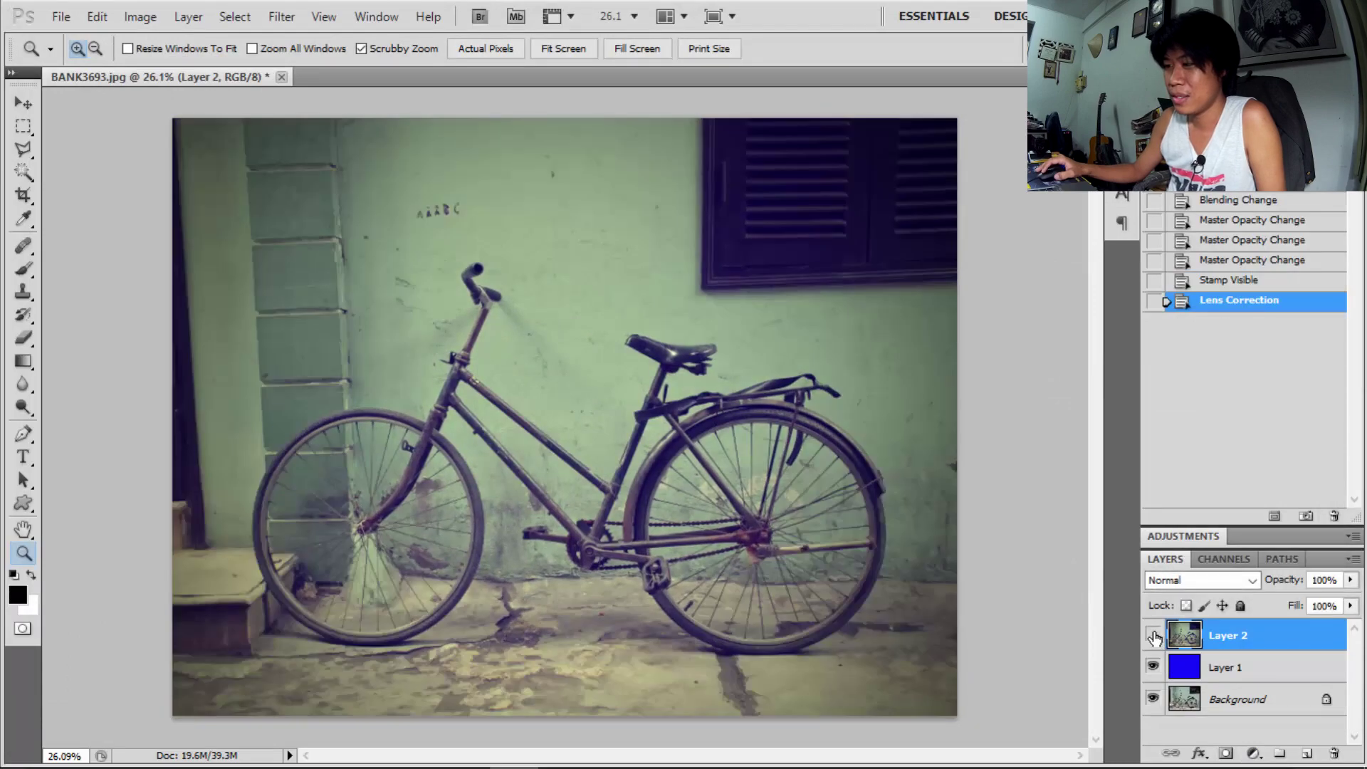
pyautogui.click(1153, 635)
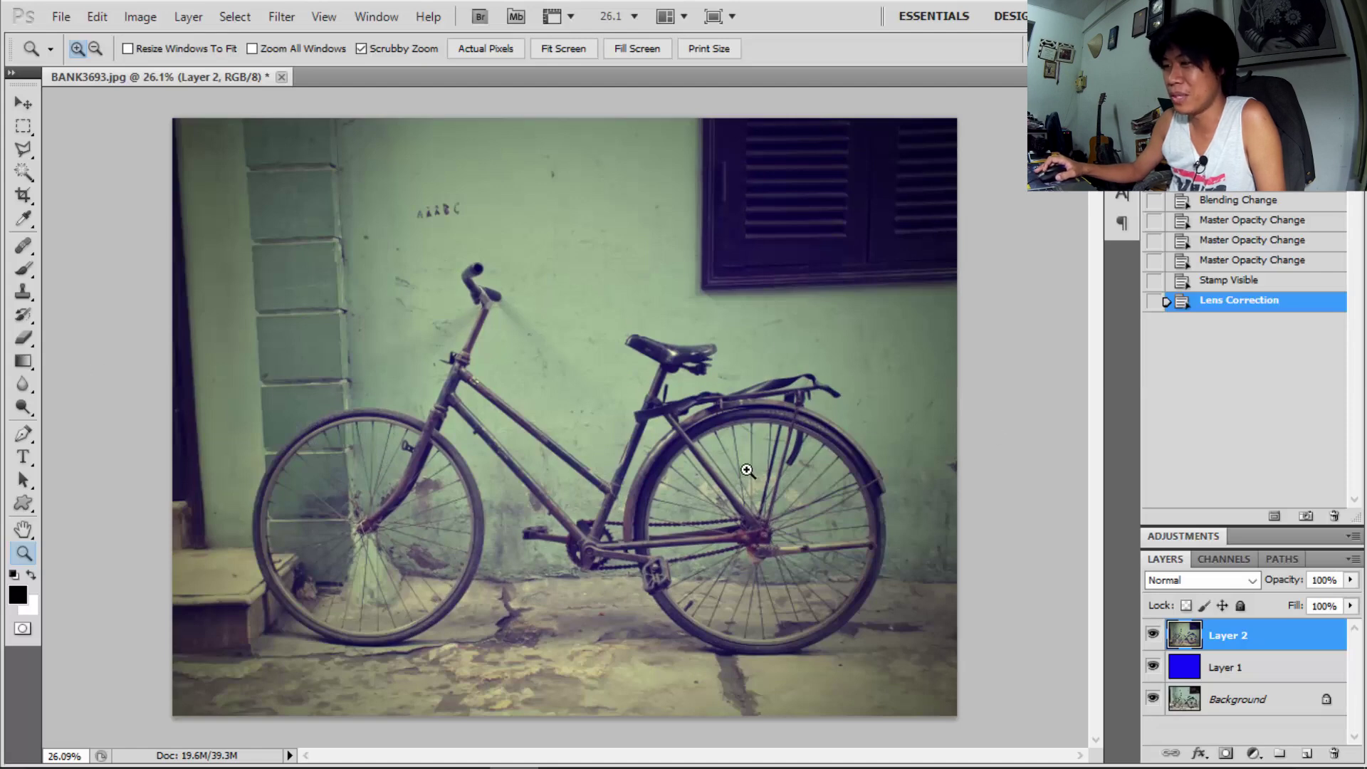
pyautogui.click(1153, 635)
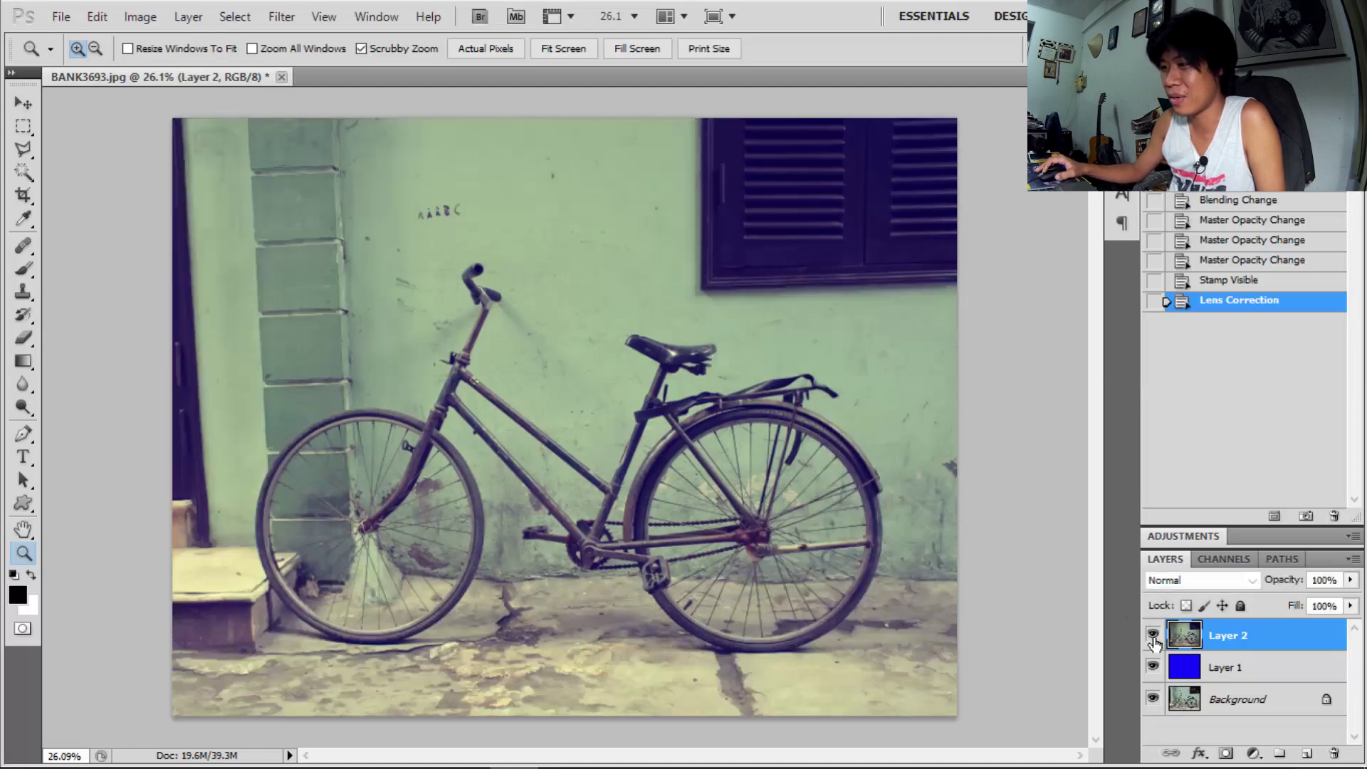